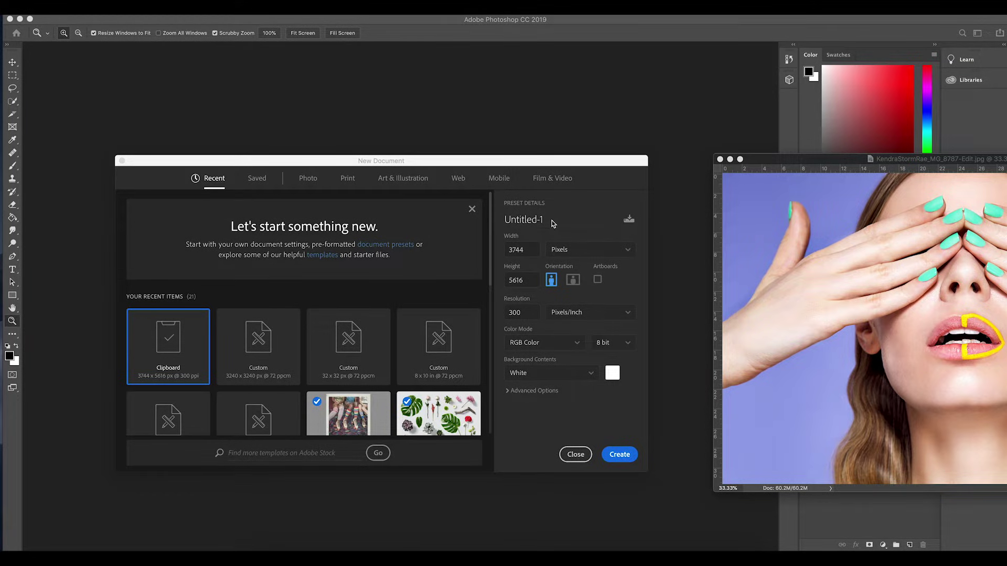
Create a 3240 by 3240 pixel document named Instagram and dock its window in the workspace
{"action": "left_click", "coordinate": [551, 224]}
{"action": "left_click", "coordinate": [542, 220]}
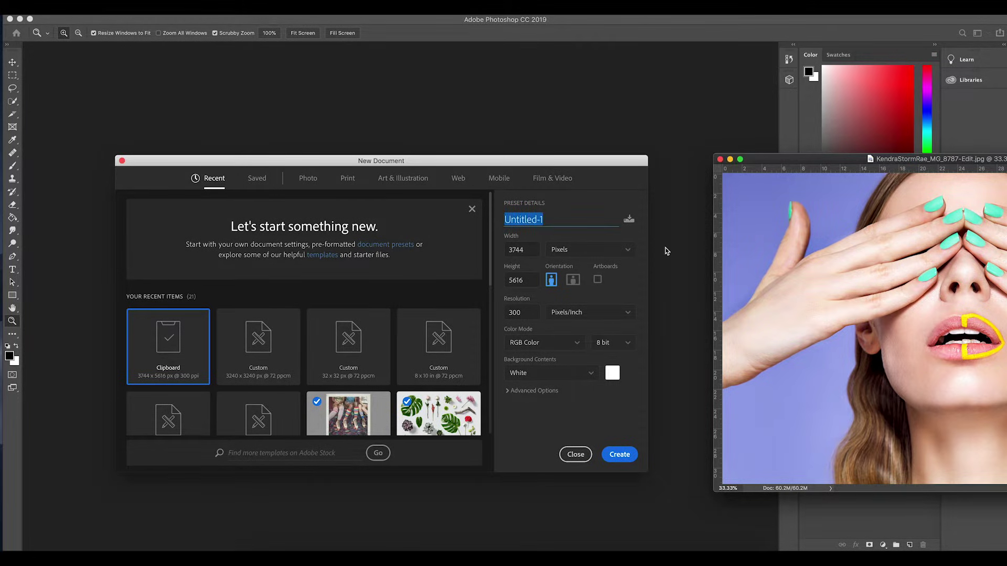
{"action": "type", "text": "Instagram"}
{"action": "left_click", "coordinate": [529, 247]}
{"action": "key", "text": "BackSpace"}
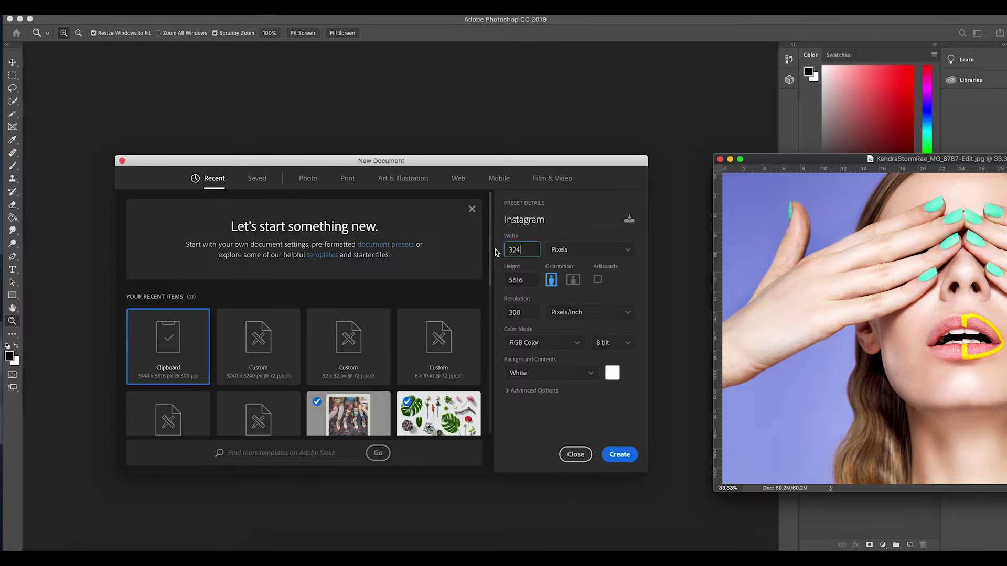
{"action": "type", "text": "3240"}
{"action": "key", "text": "Tab"}
{"action": "type", "text": "3240"}
{"action": "left_click", "coordinate": [629, 456]}
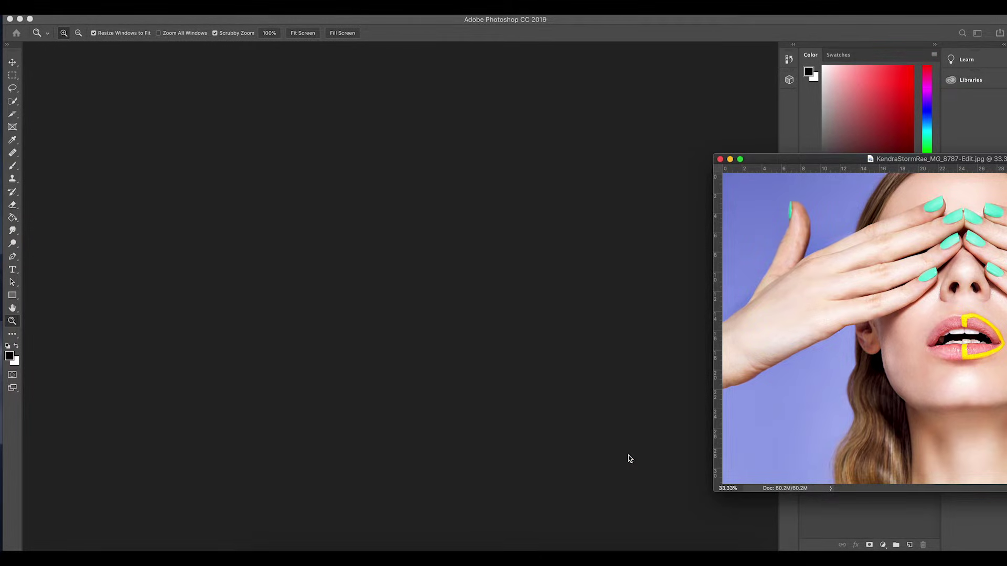
{"action": "left_click_drag", "start_coordinate": [637, 115], "coordinate": [337, 52]}
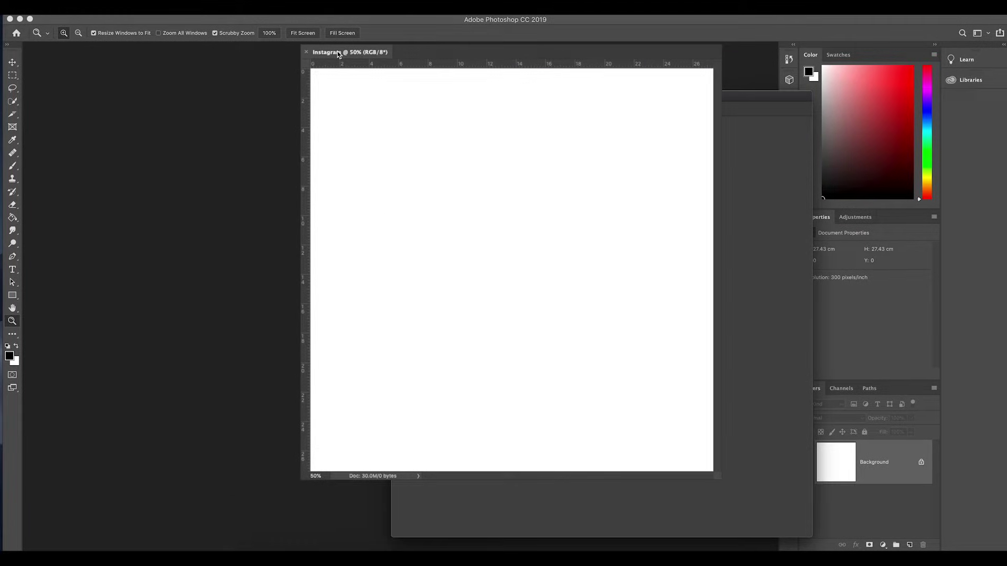
{"action": "left_click_drag", "start_coordinate": [443, 41], "coordinate": [247, 46]}
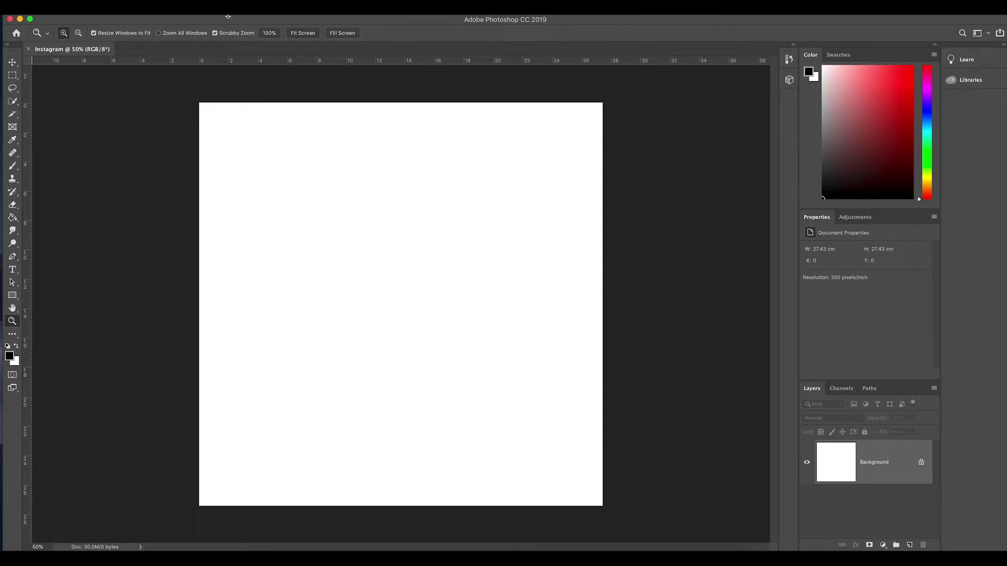
Add a guide layout with 3 columns and 3 rows to the canvas
{"action": "left_click", "coordinate": [277, 6]}
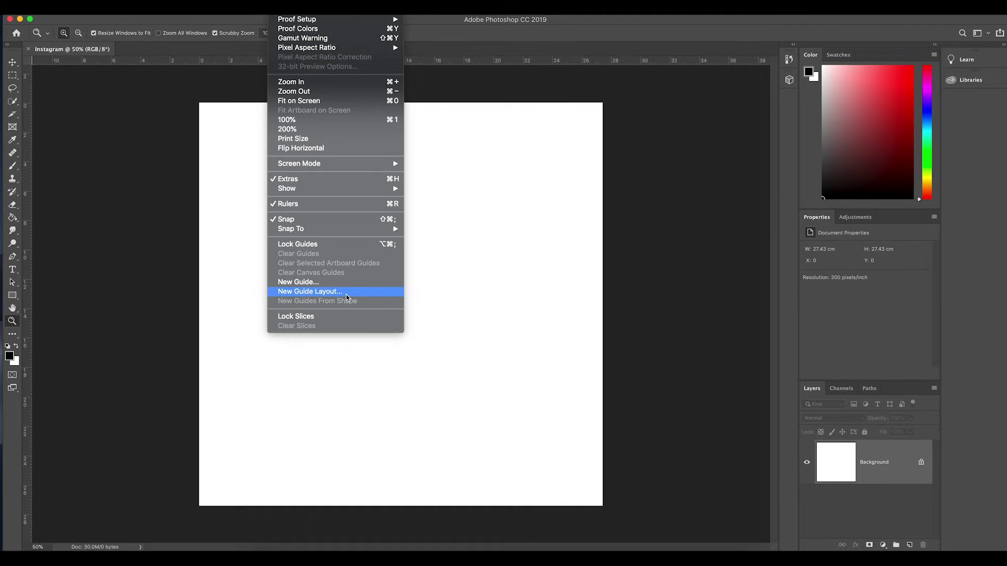
{"action": "left_click", "coordinate": [346, 291]}
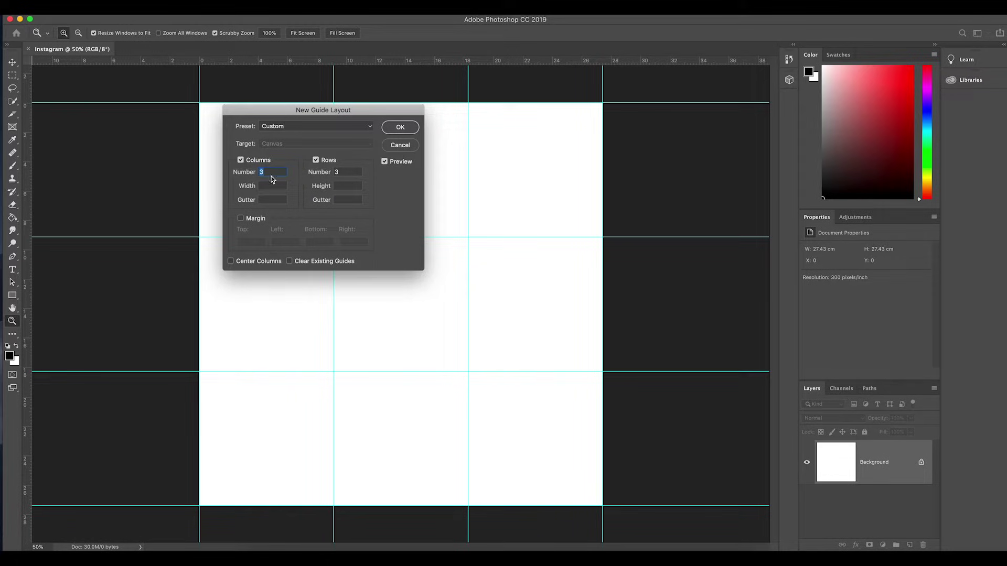
{"action": "left_click", "coordinate": [269, 173]}
{"action": "left_click", "coordinate": [400, 128]}
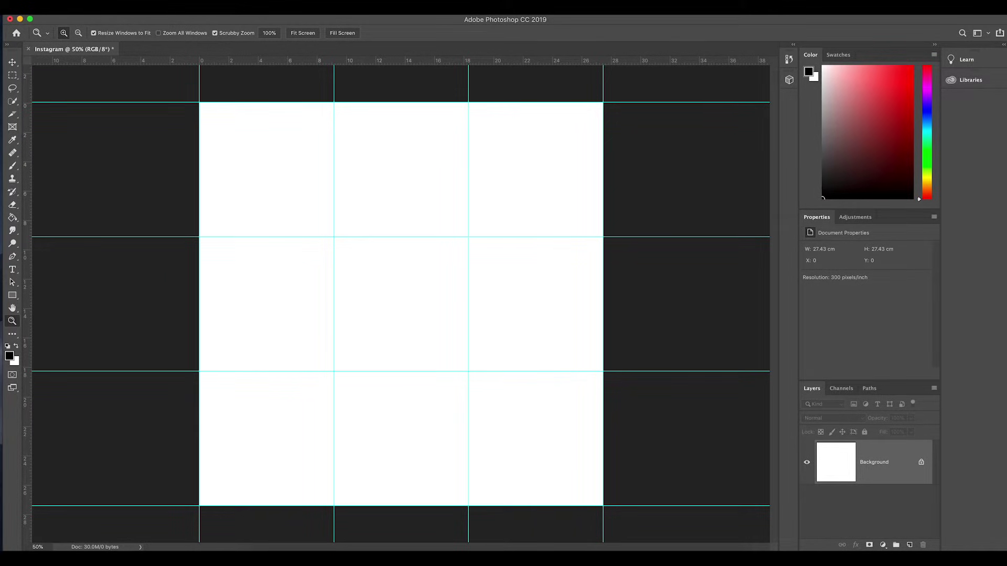
Turn on the display of slices in the document
{"action": "left_click", "coordinate": [279, 7]}
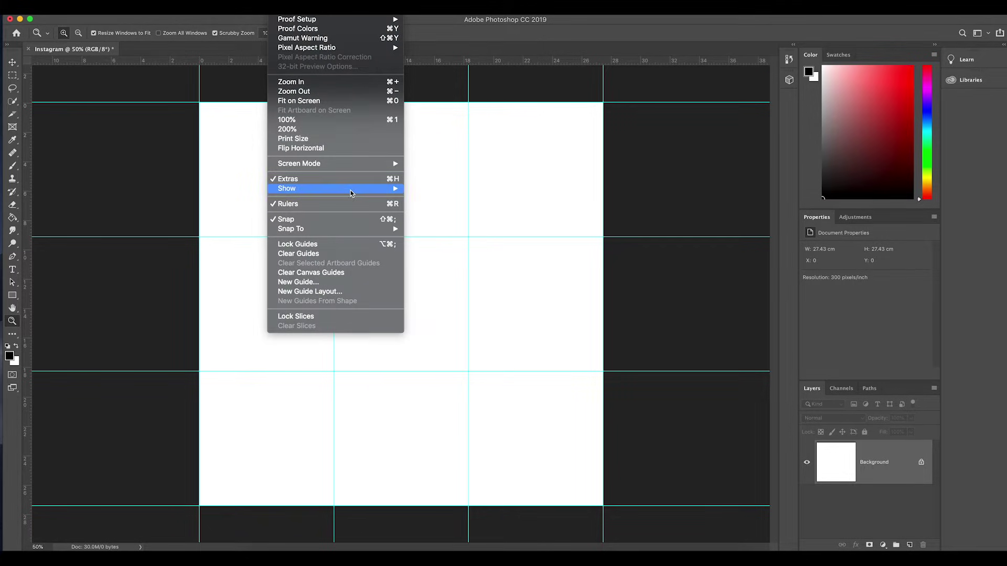
{"action": "mouse_move", "coordinate": [348, 188]}
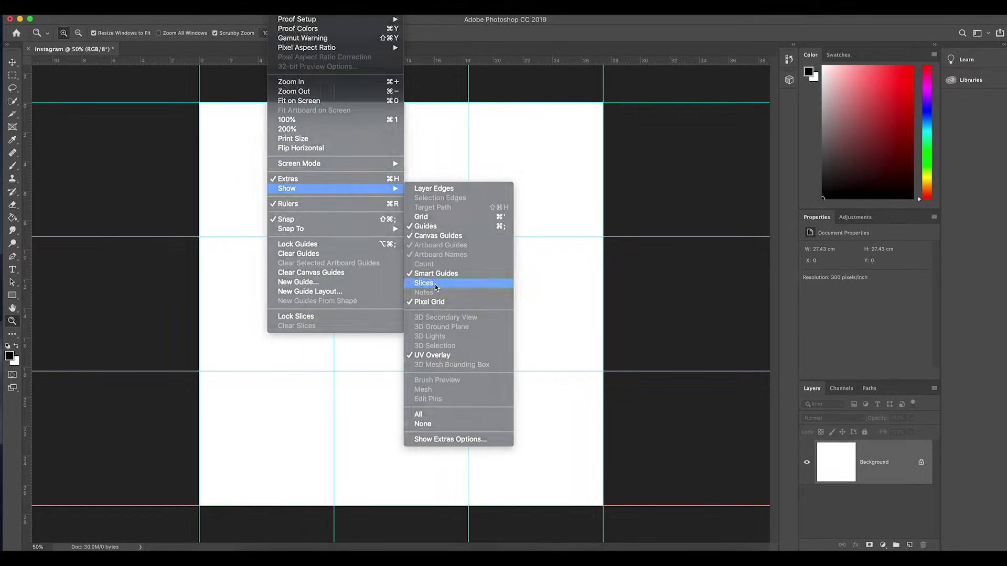
{"action": "left_click", "coordinate": [434, 285]}
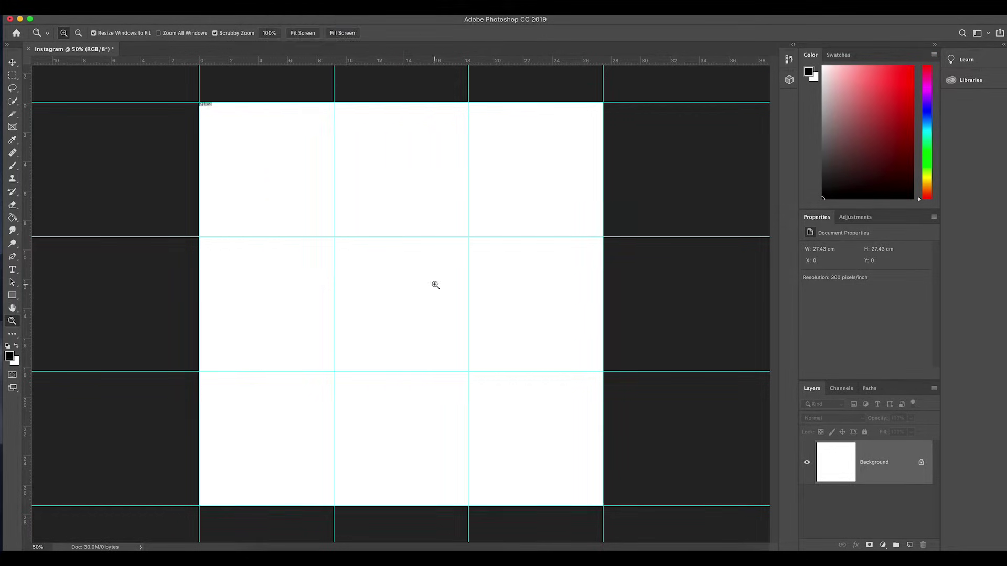
Draw one slice over the entire canvas and divide it into 3 evenly spaced slices down and 3 across
{"action": "left_click", "coordinate": [14, 115]}
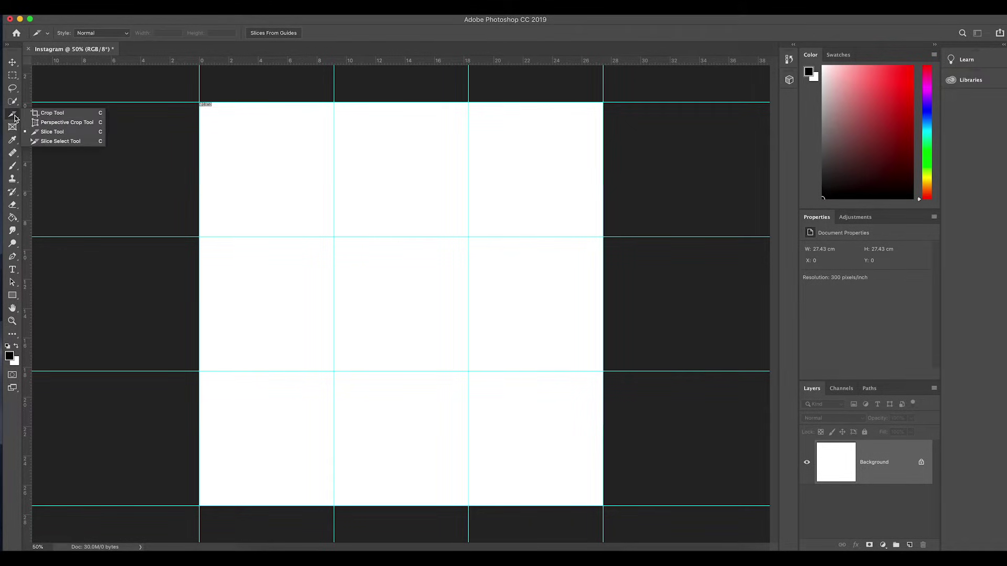
{"action": "left_click", "coordinate": [50, 135]}
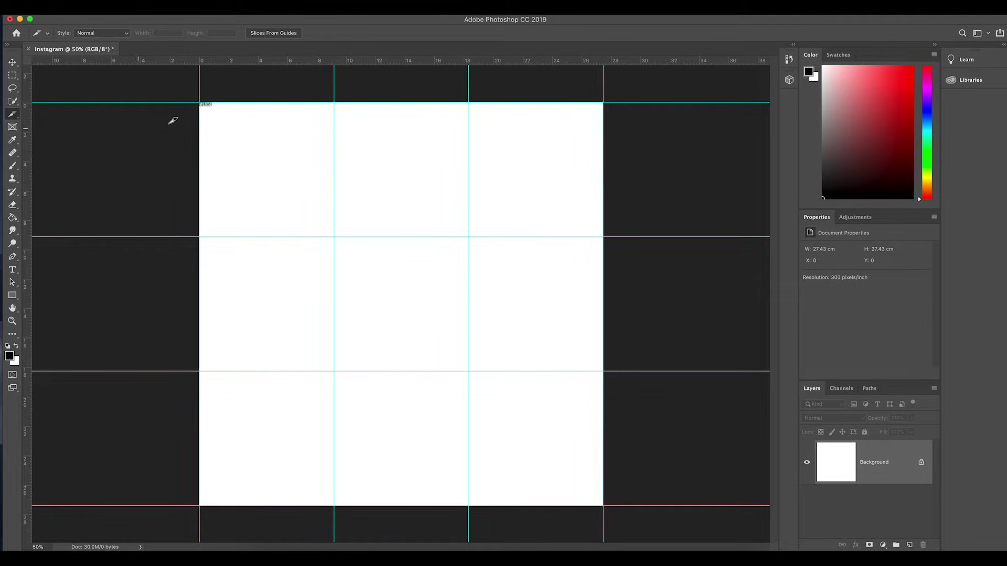
{"action": "left_click_drag", "start_coordinate": [178, 88], "coordinate": [630, 512]}
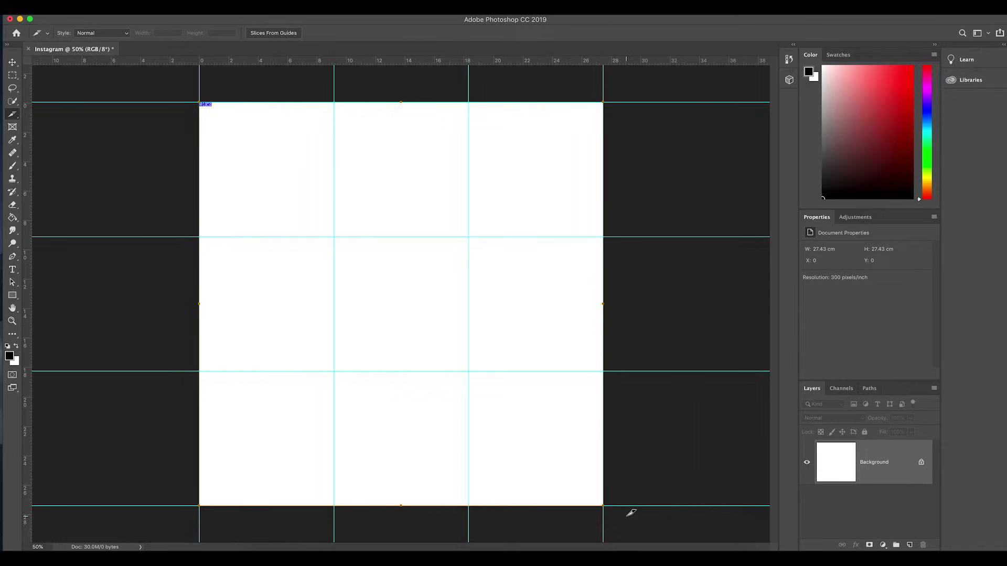
{"action": "right_click", "coordinate": [208, 107]}
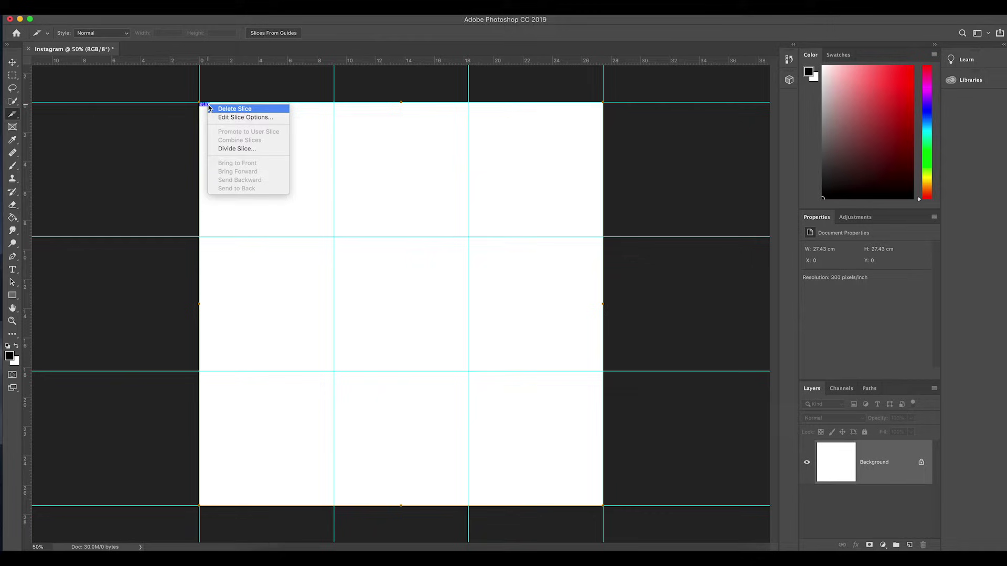
{"action": "left_click", "coordinate": [237, 149]}
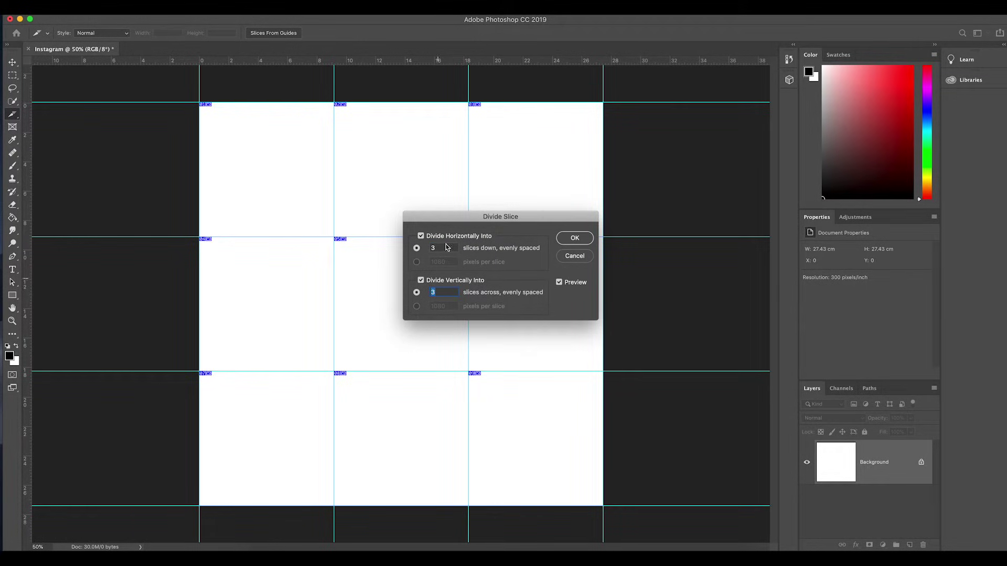
{"action": "left_click", "coordinate": [572, 238]}
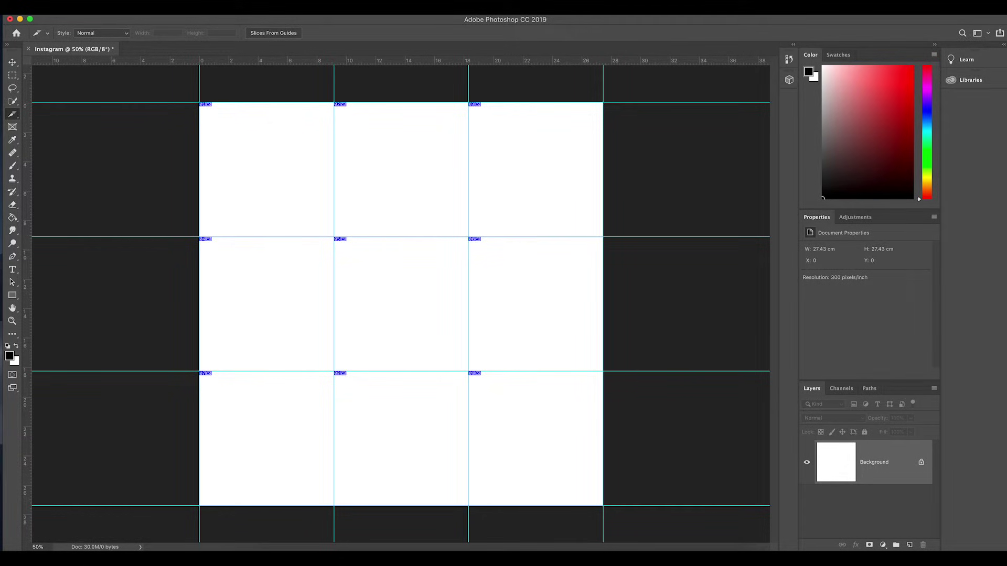
Bring up the window with the open photos and copy the MG_9025 portrait into the Instagram document with the Move tool
{"action": "left_click", "coordinate": [822, 558]}
{"action": "left_click_drag", "start_coordinate": [787, 157], "coordinate": [697, 39]}
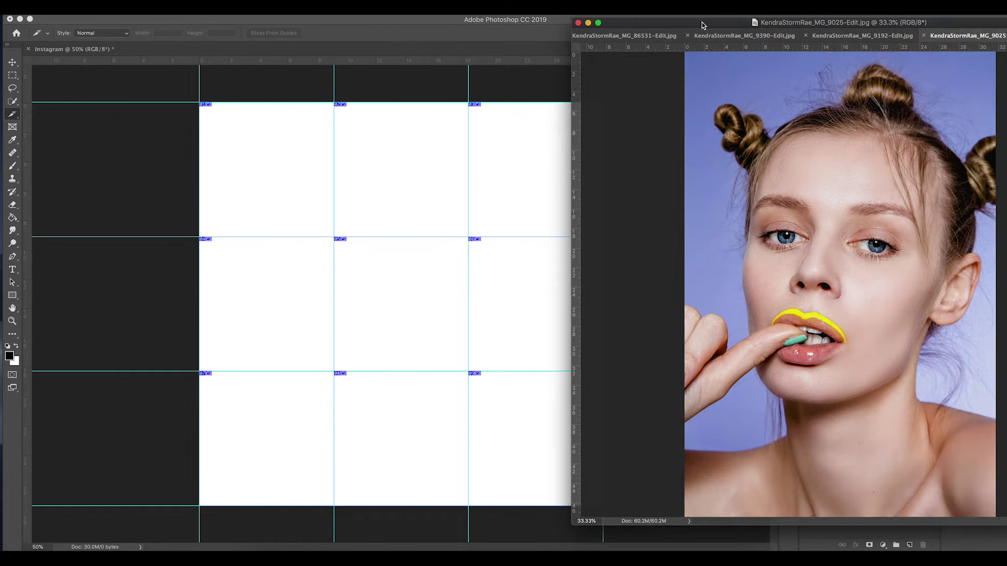
{"action": "left_click", "coordinate": [12, 63]}
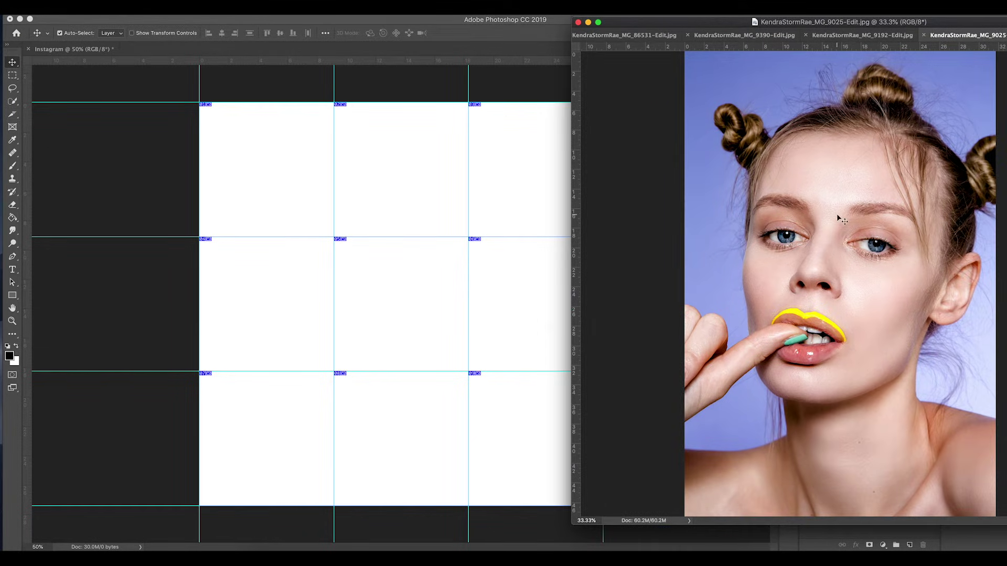
{"action": "left_click_drag", "start_coordinate": [272, 170], "coordinate": [270, 171]}
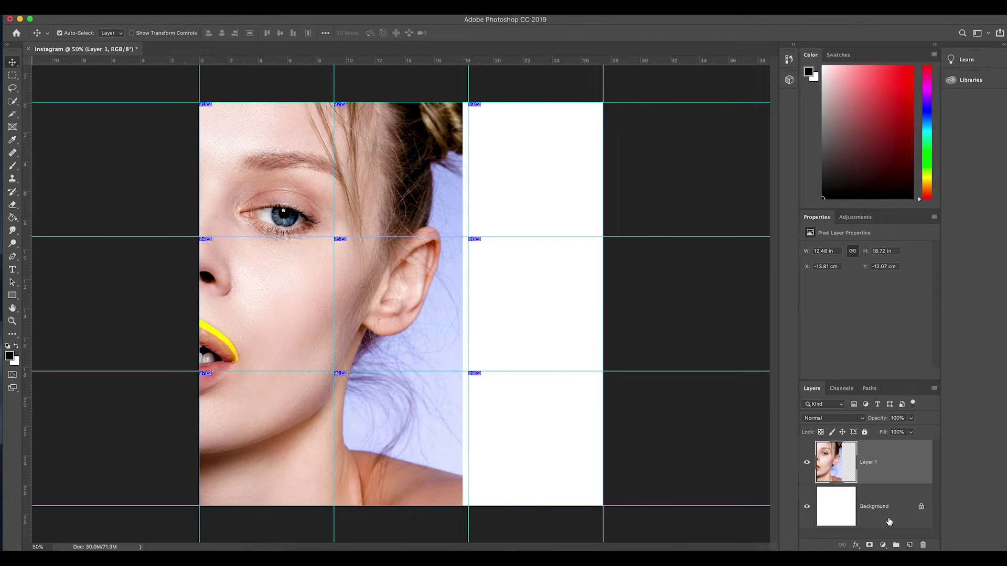
Copy the MG_9192 and MG_9390 portraits into the Instagram document, closing each photo that has already been copied
{"action": "key", "text": "ctrl+Tab"}
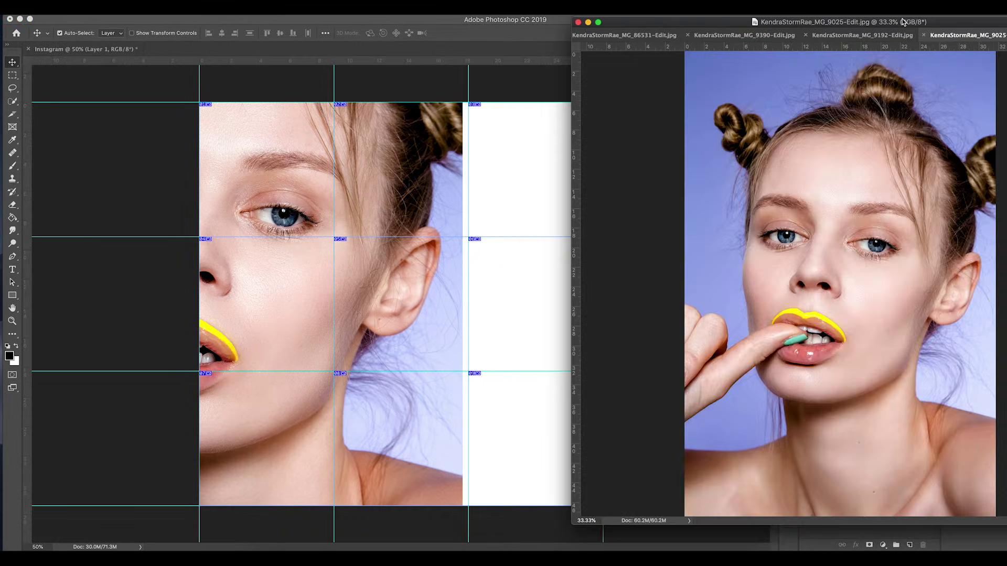
{"action": "left_click", "coordinate": [926, 36]}
{"action": "left_click_drag", "start_coordinate": [856, 198], "coordinate": [374, 250]}
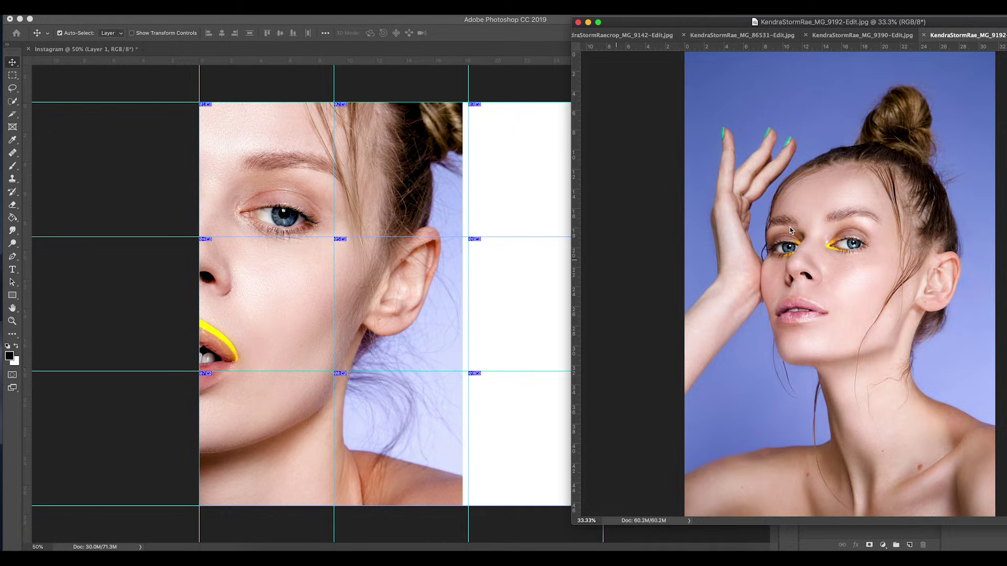
{"action": "key", "text": "ctrl+Tab"}
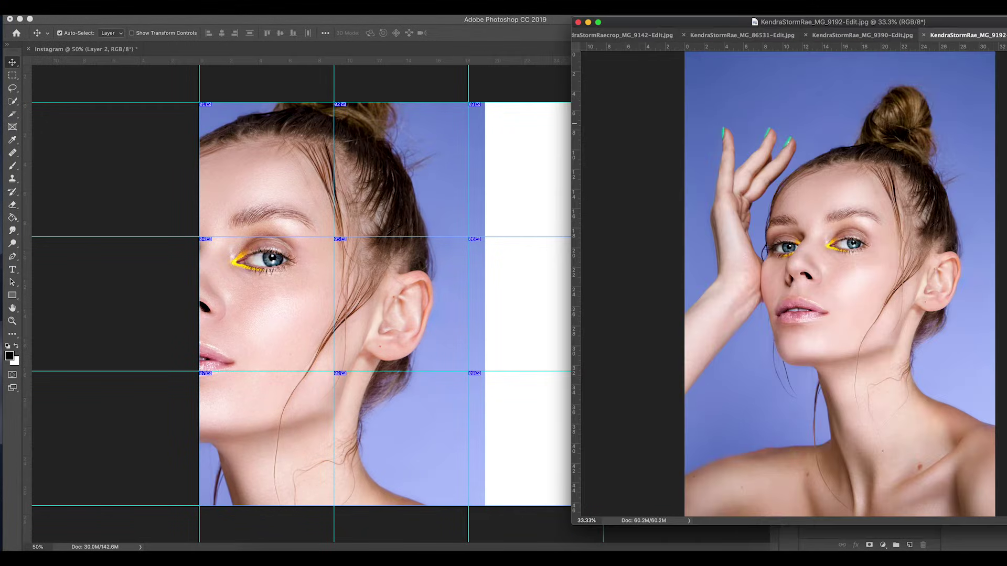
{"action": "left_click", "coordinate": [925, 35]}
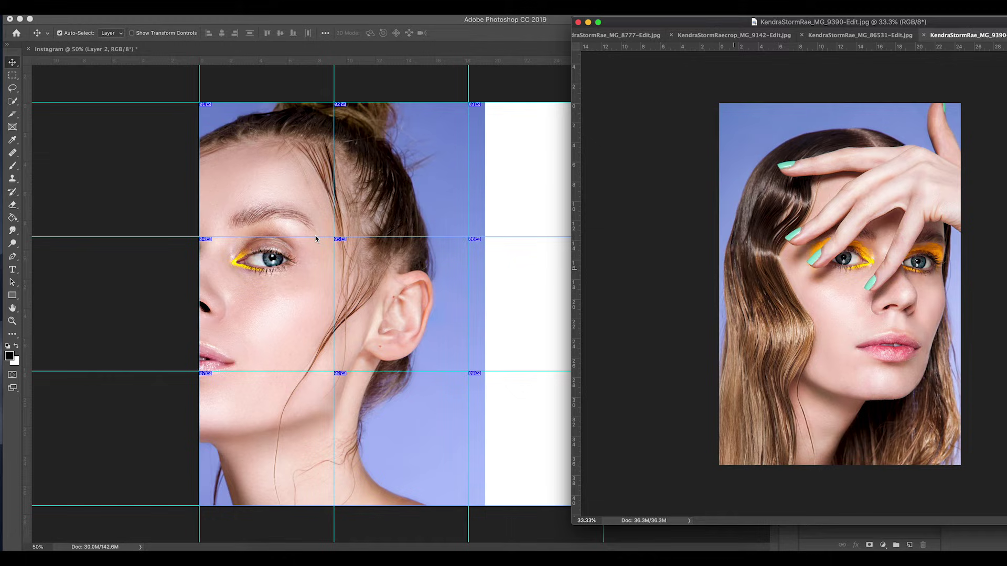
{"action": "left_click_drag", "start_coordinate": [341, 227], "coordinate": [341, 229]}
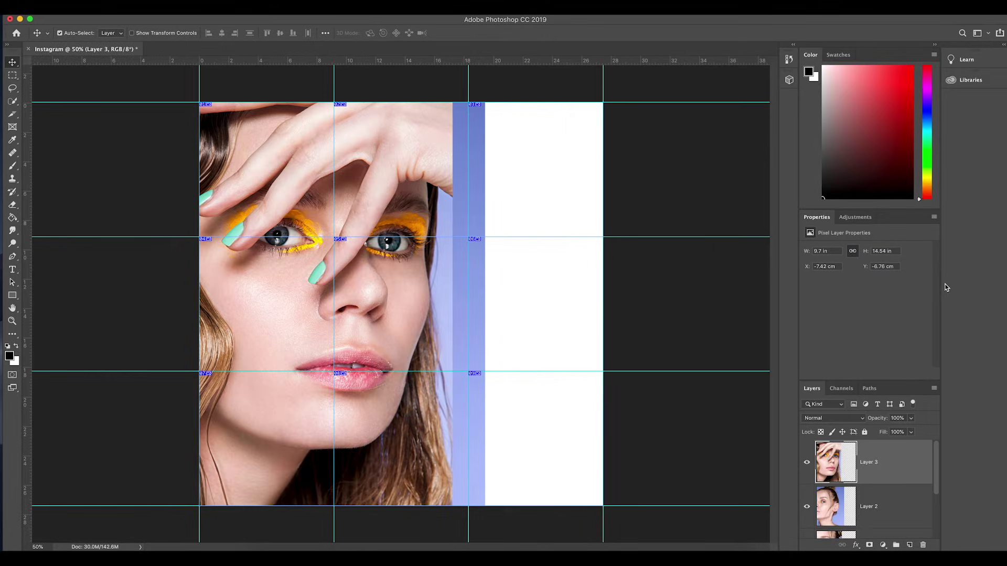
Close the MG_9390 photo and copy the remaining MG_86531, cropped MG_9142 and MG_8777 photos into the Instagram document
{"action": "left_click", "coordinate": [1005, 222]}
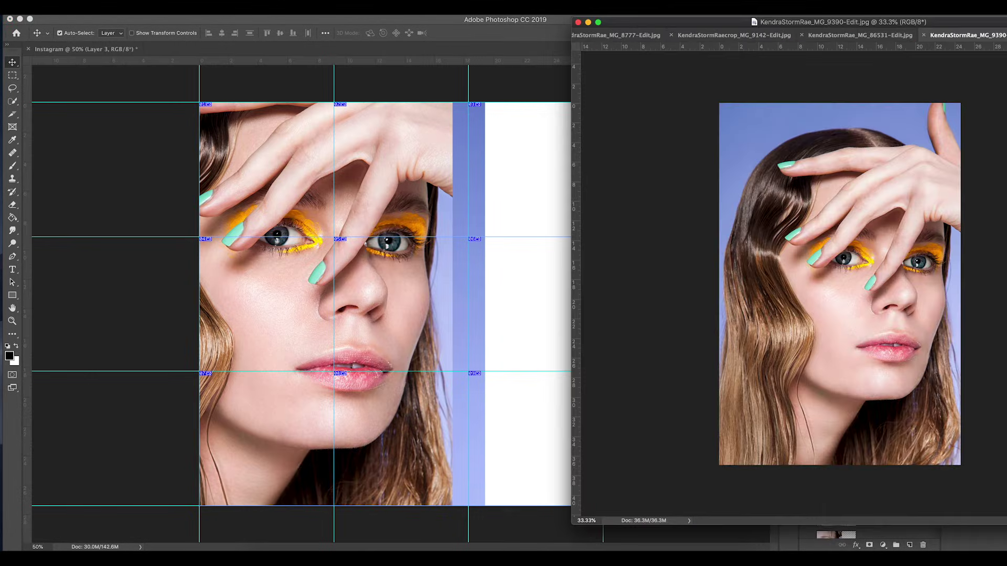
{"action": "left_click", "coordinate": [924, 35]}
{"action": "left_click_drag", "start_coordinate": [839, 236], "coordinate": [348, 247]}
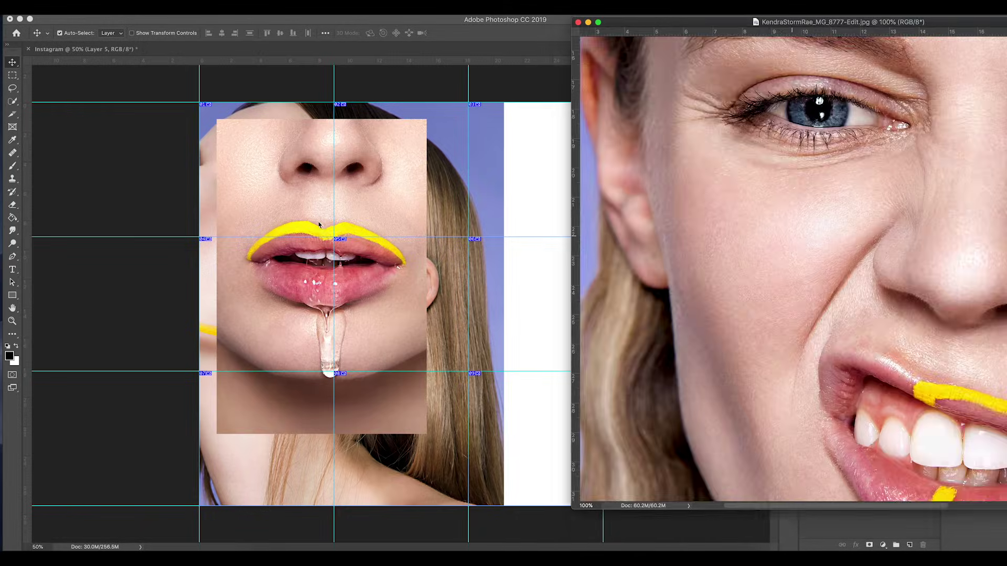
{"action": "left_click_drag", "start_coordinate": [786, 284], "coordinate": [552, 103]}
Scale down the grimacing portrait on Layer 6 and place it in the canvas's lower-right corner
{"action": "key", "text": "super+t"}
{"action": "left_click_drag", "start_coordinate": [555, 371], "coordinate": [369, 86]}
{"action": "left_click_drag", "start_coordinate": [236, 73], "coordinate": [526, 484]}
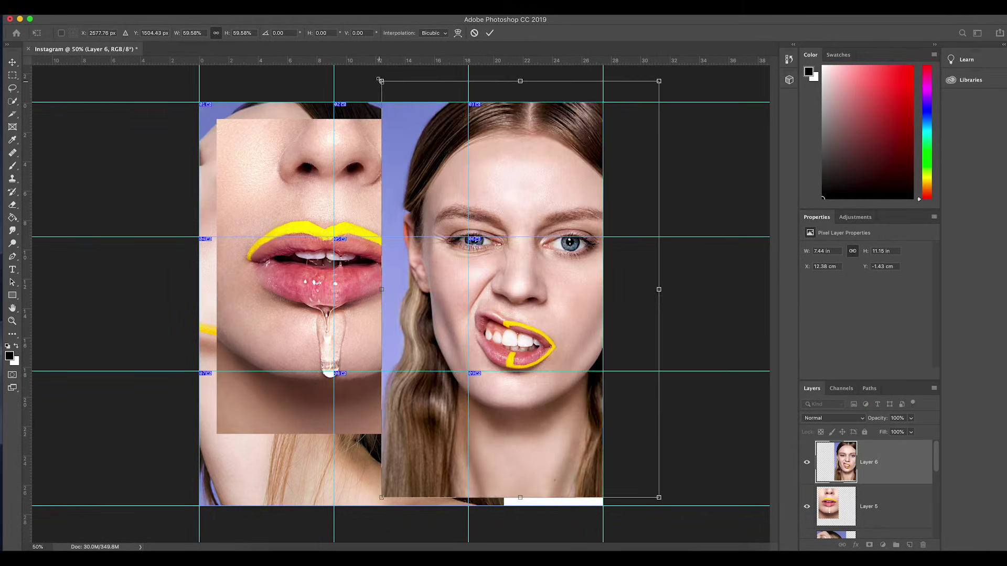
{"action": "left_click_drag", "start_coordinate": [379, 81], "coordinate": [517, 285]}
{"action": "left_click_drag", "start_coordinate": [528, 434], "coordinate": [630, 551]}
{"action": "key", "text": "Return"}
Scale the lips close-up on Layer 5 to about 4.6 by 6.8 in and place it near the canvas centre
{"action": "left_click", "coordinate": [378, 186]}
{"action": "key", "text": "super+t"}
{"action": "left_click_drag", "start_coordinate": [419, 436], "coordinate": [393, 372]}
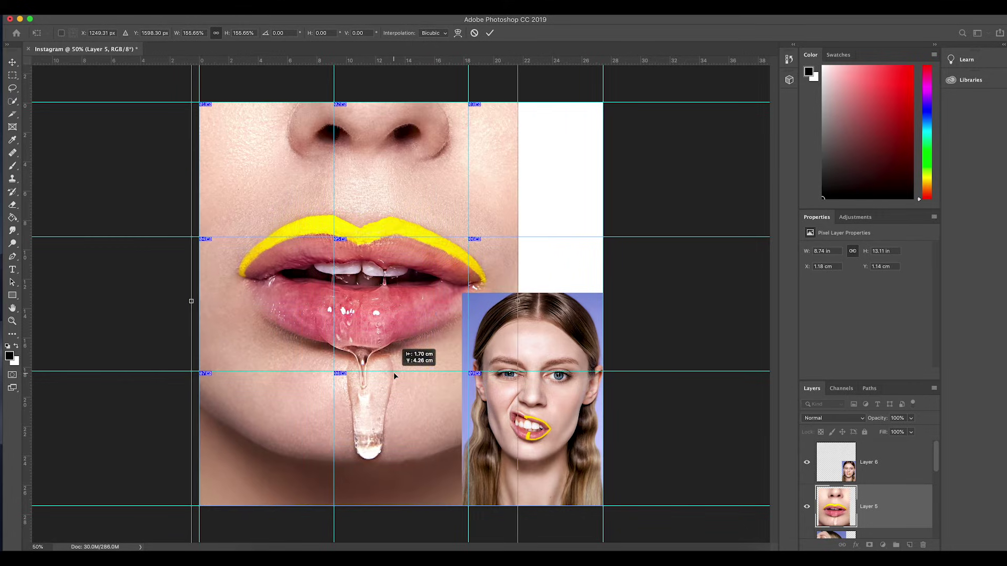
{"action": "left_click_drag", "start_coordinate": [418, 331], "coordinate": [465, 254]}
{"action": "left_click_drag", "start_coordinate": [564, 470], "coordinate": [433, 275]}
{"action": "left_click_drag", "start_coordinate": [390, 181], "coordinate": [450, 359]}
{"action": "left_click_drag", "start_coordinate": [495, 159], "coordinate": [467, 189]}
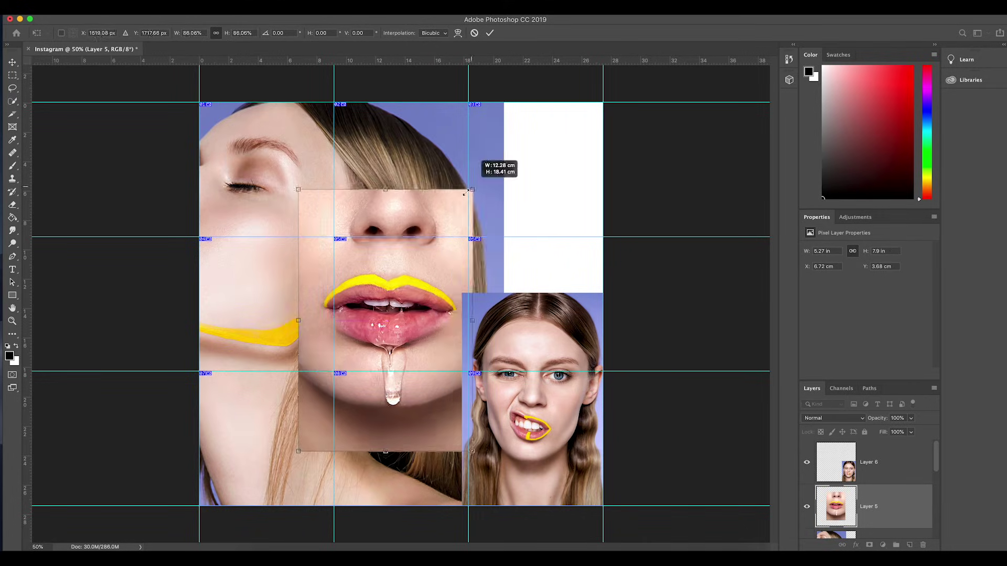
{"action": "left_click_drag", "start_coordinate": [448, 263], "coordinate": [460, 257]}
{"action": "key", "text": "Return"}
Scale the yellow-jawline portrait on Layer 4 to about 28% and place it in the upper-right corner above the grimacing portrait
{"action": "scroll", "coordinate": [881, 498], "scroll_direction": "down", "scroll_amount": 2}
{"action": "left_click", "coordinate": [881, 520]}
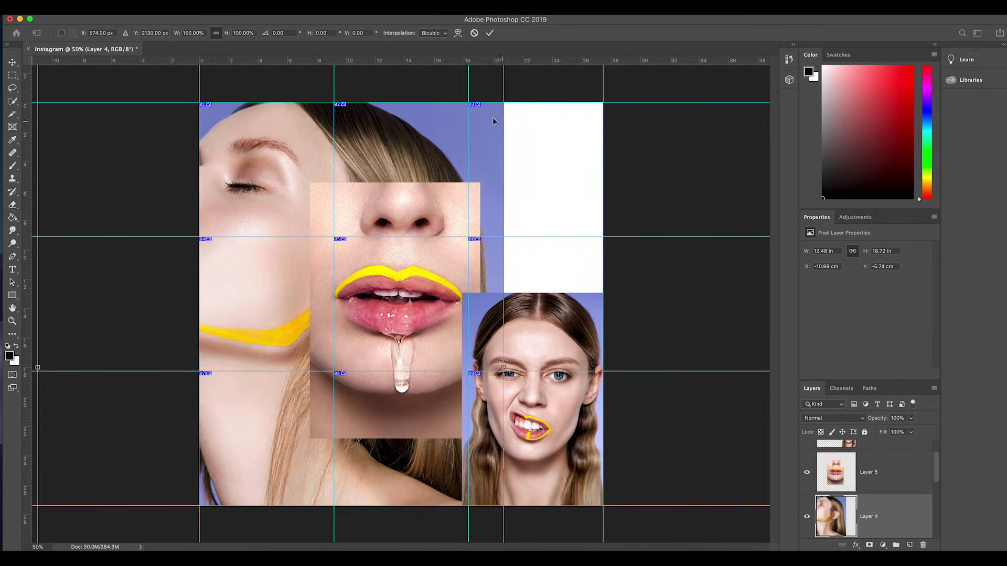
{"action": "key", "text": "ctrl+t"}
{"action": "left_click_drag", "start_coordinate": [695, 213], "coordinate": [472, 451]}
{"action": "left_click_drag", "start_coordinate": [430, 490], "coordinate": [534, 113]}
{"action": "left_click_drag", "start_coordinate": [619, 107], "coordinate": [468, 333]}
{"action": "left_click_drag", "start_coordinate": [402, 463], "coordinate": [539, 225]}
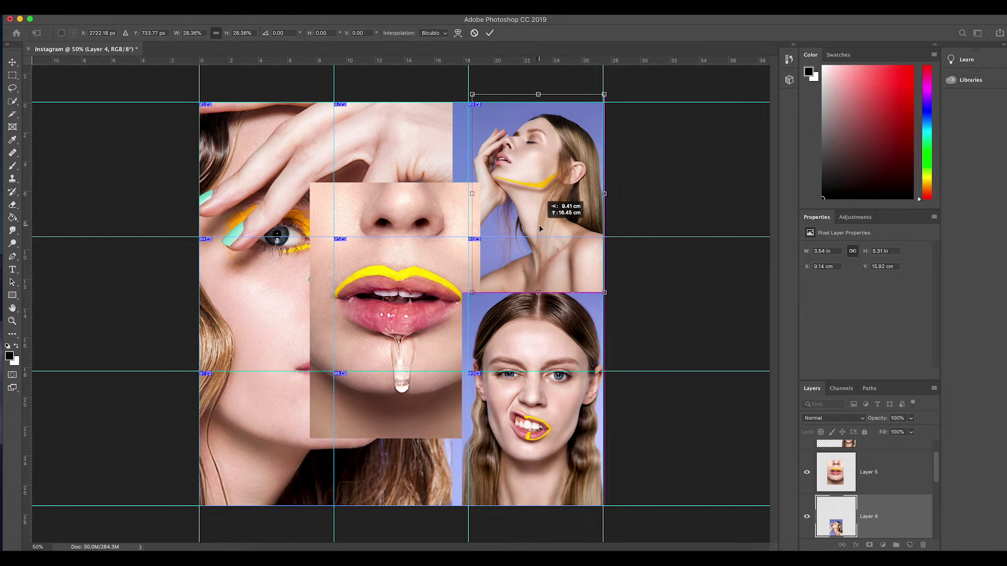
{"action": "key", "text": "Return"}
Scale down the hand-over-face portrait on Layer 3 and place it in the canvas's upper-left corner
{"action": "scroll", "coordinate": [897, 522], "scroll_direction": "down", "scroll_amount": 2}
{"action": "left_click", "coordinate": [897, 520]}
{"action": "key", "text": "super+t"}
{"action": "left_click_drag", "start_coordinate": [180, 355], "coordinate": [350, 234]}
{"action": "left_click_drag", "start_coordinate": [623, 422], "coordinate": [438, 146]}
{"action": "left_click_drag", "start_coordinate": [404, 120], "coordinate": [344, 342]}
Scale down the raised-hand portrait on Layer 2 and place it in the upper-left area beneath the Layer 3 portrait
{"action": "left_click", "coordinate": [896, 531]}
{"action": "key", "text": "super+t"}
{"action": "left_click_drag", "start_coordinate": [440, 463], "coordinate": [549, 370]}
{"action": "left_click_drag", "start_coordinate": [593, 508], "coordinate": [342, 265]}
{"action": "left_click_drag", "start_coordinate": [367, 215], "coordinate": [333, 318]}
{"action": "key", "text": "Return"}
Scale the hair-bun portrait on Layer 1 to about 2.6 by 3.9 in and place it in the canvas's lower-left corner
{"action": "scroll", "coordinate": [877, 509], "scroll_direction": "down", "scroll_amount": 2}
{"action": "left_click", "coordinate": [877, 509]}
{"action": "key", "text": "super+t"}
{"action": "left_click_drag", "start_coordinate": [517, 294], "coordinate": [495, 83]}
{"action": "left_click_drag", "start_coordinate": [500, 432], "coordinate": [280, 103]}
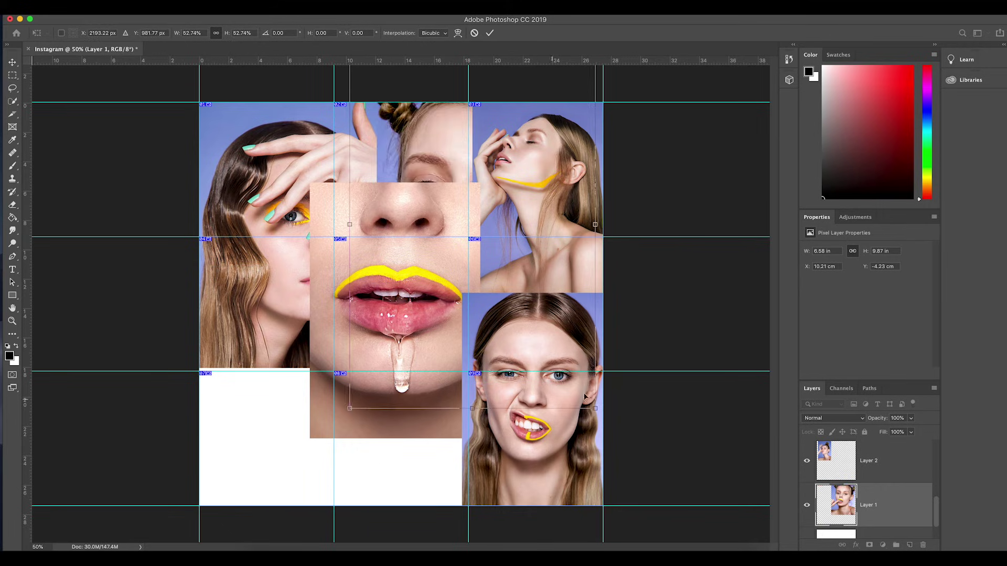
{"action": "left_click_drag", "start_coordinate": [473, 284], "coordinate": [447, 186]}
{"action": "left_click_drag", "start_coordinate": [399, 145], "coordinate": [262, 474]}
{"action": "key", "text": "Return"}
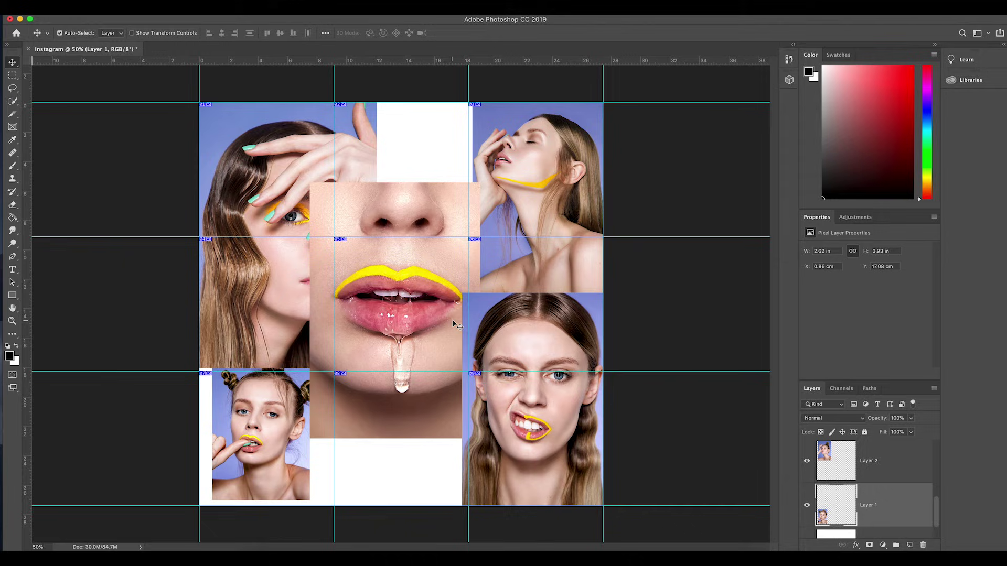
Move the central lips close-up slightly to the right, to about X 7.9 cm
{"action": "left_click_drag", "start_coordinate": [430, 235], "coordinate": [425, 277]}
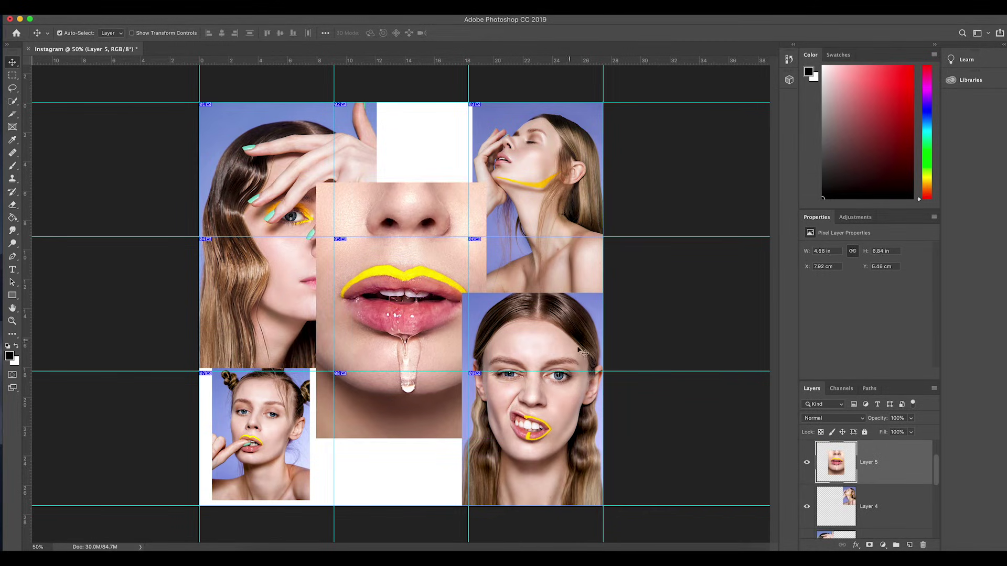
Nudge the grimacing portrait on Layer 6 slightly to about X 17.74 cm, Y 12.89 cm, keeping it in the canvas's lower-right corner
{"action": "left_click", "coordinate": [527, 322]}
{"action": "left_click_drag", "start_coordinate": [527, 323], "coordinate": [569, 335]}
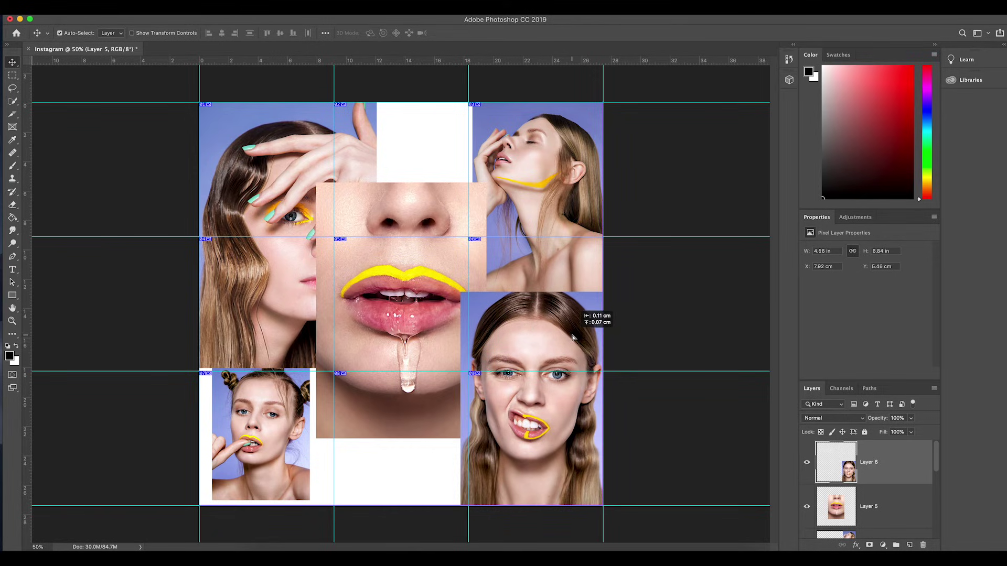
{"action": "left_click_drag", "start_coordinate": [573, 337], "coordinate": [573, 336]}
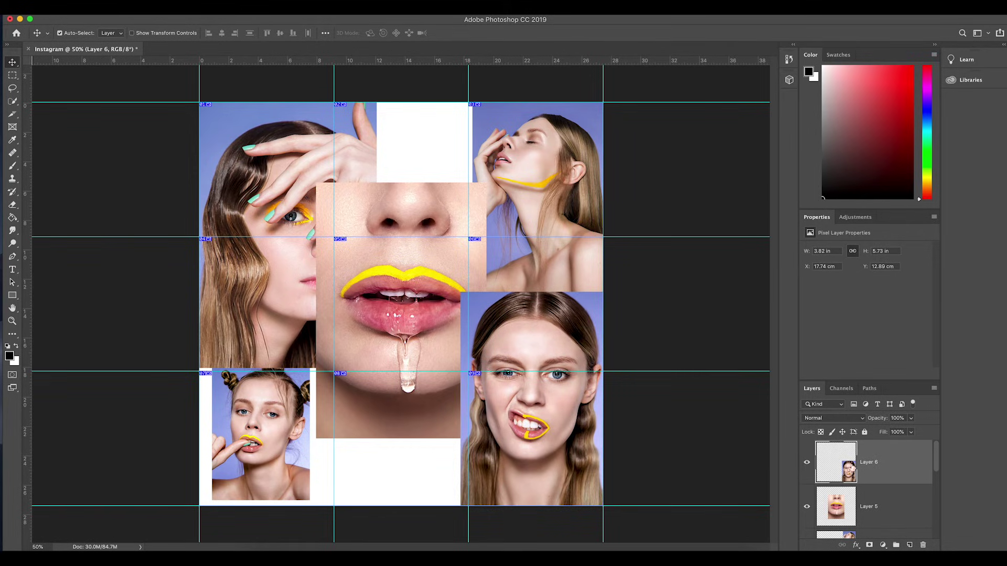
Raise the hair-bun portrait's Layer 1 to directly beneath Layer 5 and move the portrait to about X 1.28 cm, Y 17.46 cm
{"action": "left_click", "coordinate": [277, 439]}
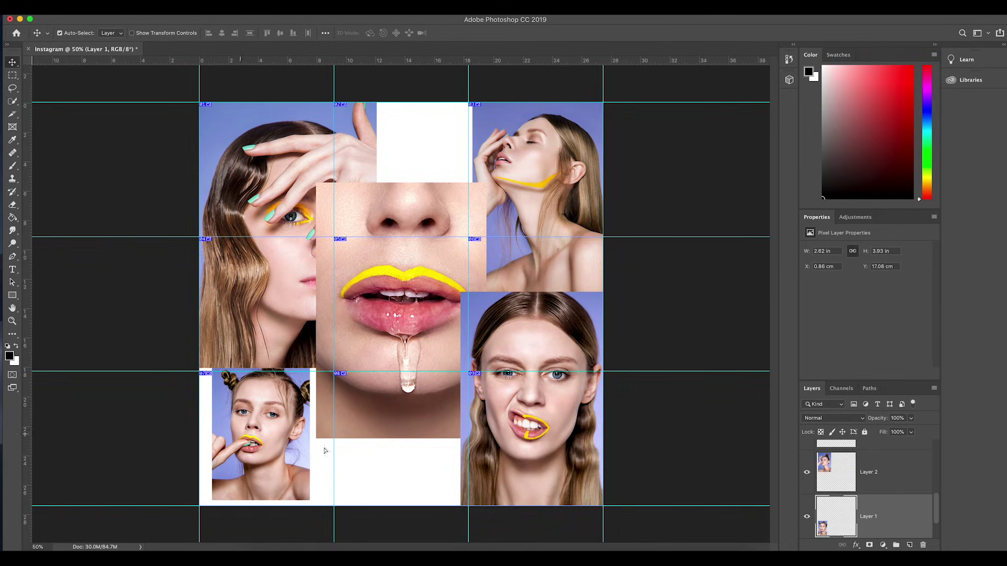
{"action": "mouse_move", "coordinate": [239, 429]}
{"action": "left_mouse_down"}
{"action": "mouse_move", "coordinate": [362, 456]}
{"action": "mouse_move", "coordinate": [242, 444]}
{"action": "left_mouse_up"}
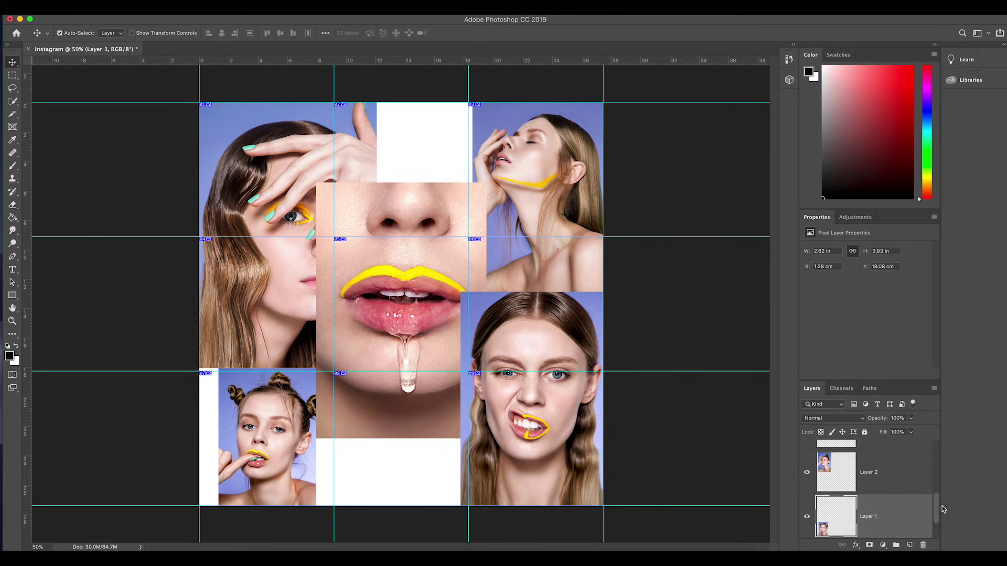
{"action": "left_click_drag", "start_coordinate": [917, 520], "coordinate": [902, 481]}
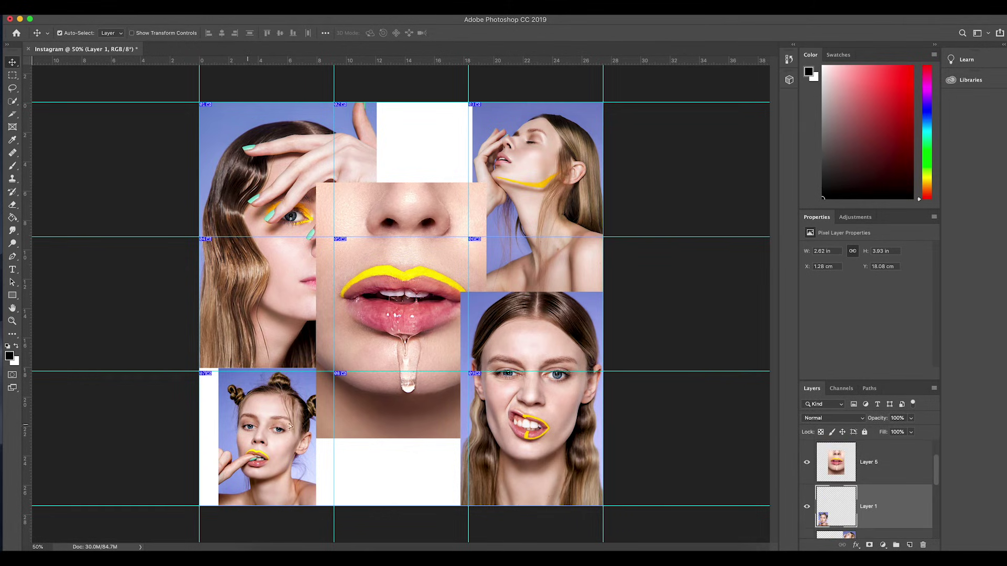
{"action": "mouse_move", "coordinate": [250, 429]}
{"action": "left_mouse_down"}
{"action": "mouse_move", "coordinate": [304, 409]}
{"action": "mouse_move", "coordinate": [251, 421]}
{"action": "left_mouse_up"}
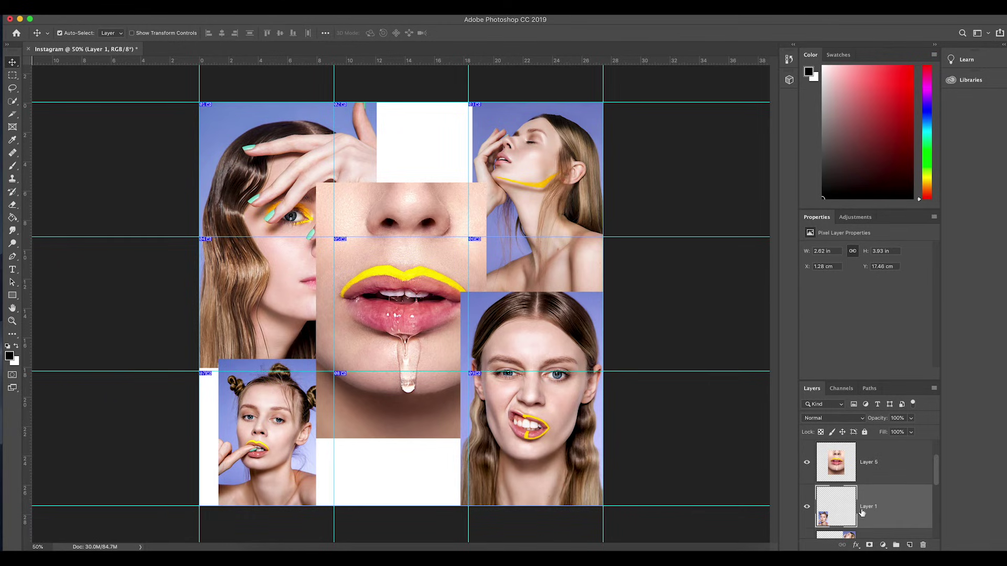
Scale the hand-over-face portrait on Layer 3 down to about 3.61 by 5.41 in, anchored in the canvas's upper-left corner
{"action": "scroll", "coordinate": [862, 513], "scroll_direction": "down", "scroll_amount": 5}
{"action": "left_click", "coordinate": [888, 481]}
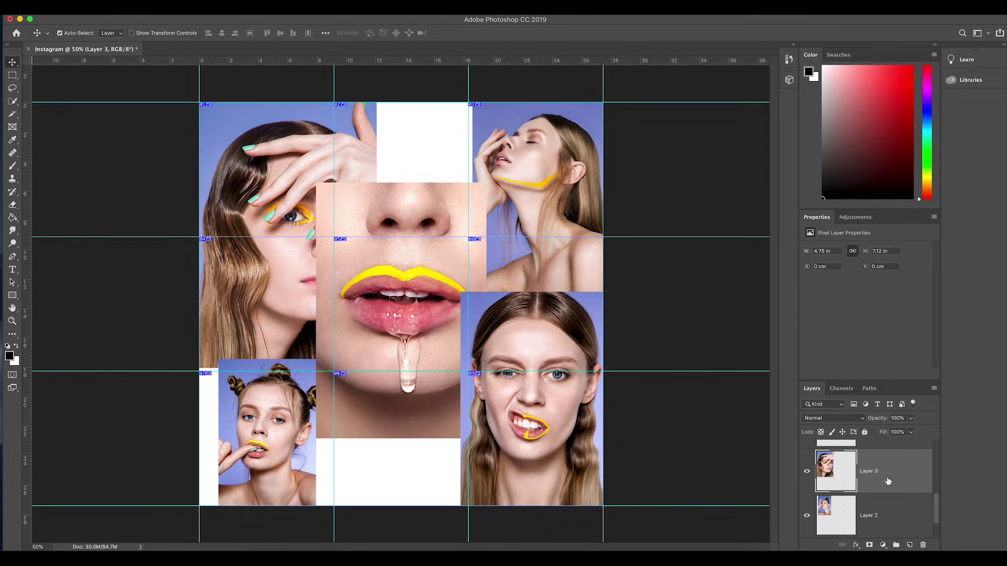
{"action": "key", "text": "ctrl+t"}
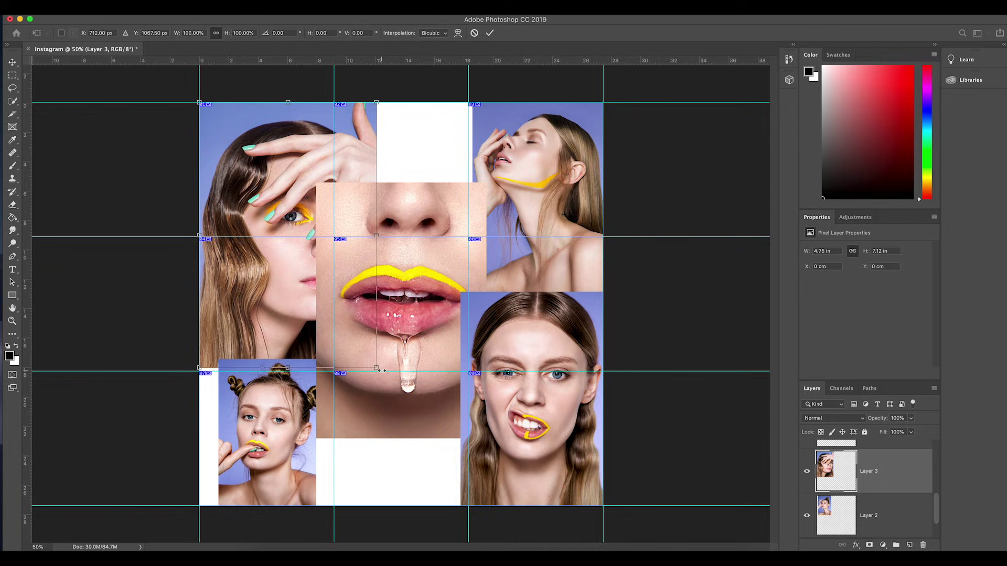
{"action": "left_click_drag", "start_coordinate": [377, 368], "coordinate": [326, 311]}
{"action": "key", "text": "Return"}
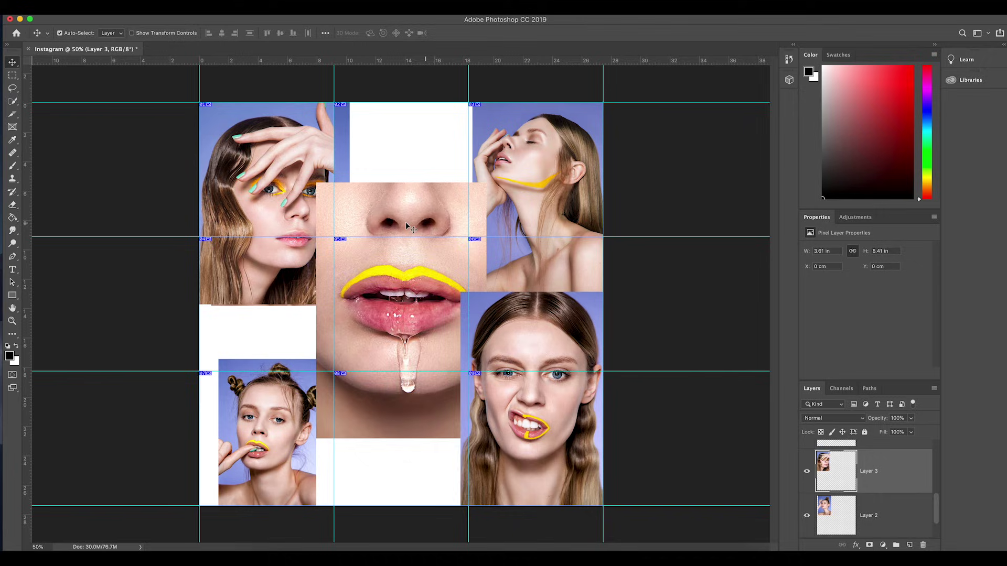
Scale down the lips close-up on Layer 5 to roughly the middle column's width and place it in the upper centre of the canvas
{"action": "mouse_move", "coordinate": [407, 224]}
{"action": "left_mouse_down"}
{"action": "mouse_move", "coordinate": [381, 291]}
{"action": "mouse_move", "coordinate": [381, 219]}
{"action": "mouse_move", "coordinate": [416, 212]}
{"action": "mouse_move", "coordinate": [407, 233]}
{"action": "left_mouse_up"}
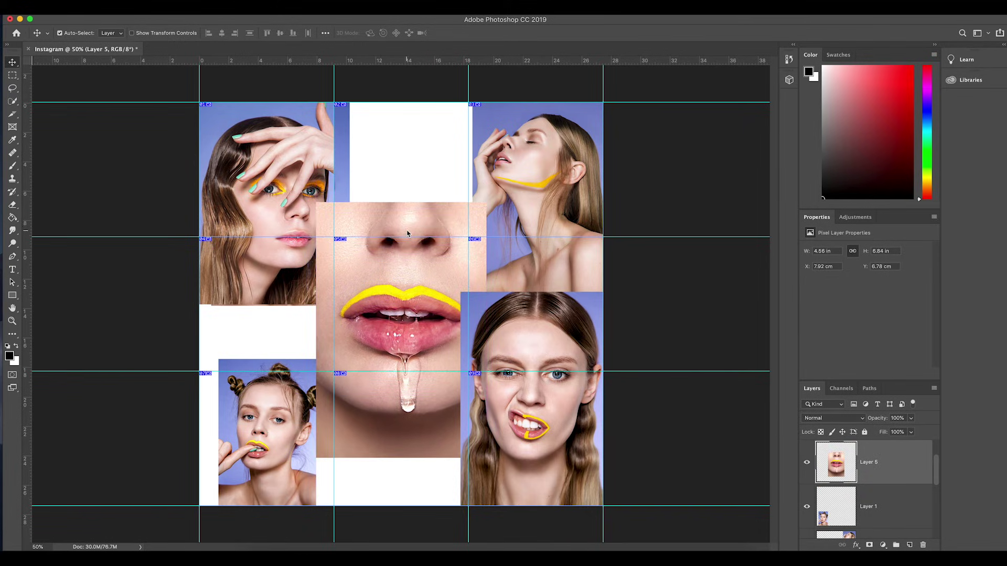
{"action": "key", "text": "super+t"}
{"action": "left_click_drag", "start_coordinate": [486, 203], "coordinate": [423, 255]}
{"action": "left_click_drag", "start_coordinate": [442, 401], "coordinate": [471, 441]}
{"action": "key", "text": "Return"}
{"action": "left_click_drag", "start_coordinate": [415, 290], "coordinate": [416, 222]}
Enlarge the tilted-back-head portrait on Layer 4 and position it to fill the right column from the canvas's upper edge
{"action": "left_click_drag", "start_coordinate": [532, 273], "coordinate": [506, 276]}
{"action": "key", "text": "super+t"}
{"action": "left_click_drag", "start_coordinate": [579, 296], "coordinate": [605, 335]}
{"action": "left_click_drag", "start_coordinate": [535, 268], "coordinate": [558, 265]}
{"action": "key", "text": "Return"}
Scale the lips close-up to 99.04%, about 3.61 by 5.41 in, so it fits between the middle column's guides
{"action": "left_click", "coordinate": [438, 263]}
{"action": "key", "text": "super+t"}
{"action": "left_click_drag", "start_coordinate": [469, 167], "coordinate": [468, 168]}
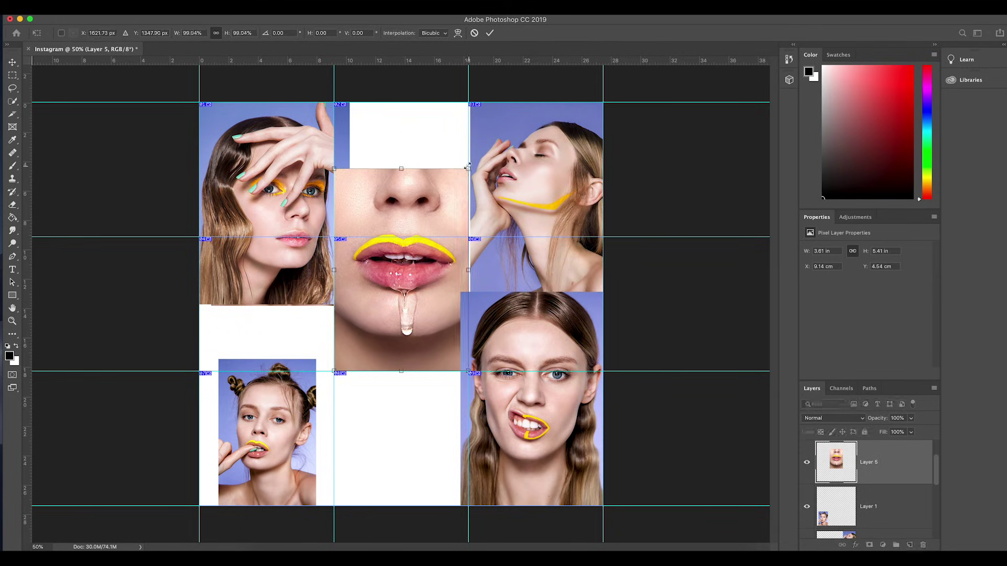
{"action": "key", "text": "Return"}
Scale the grimacing portrait to about 3.59 by 5.39 in within the lower-right column, and shift the Layer 4 portrait slightly left to the column guide
{"action": "left_click", "coordinate": [478, 326]}
{"action": "key", "text": "super+t"}
{"action": "left_click_drag", "start_coordinate": [460, 292], "coordinate": [469, 304]}
{"action": "left_click_drag", "start_coordinate": [548, 336], "coordinate": [555, 343]}
{"action": "key", "text": "Return"}
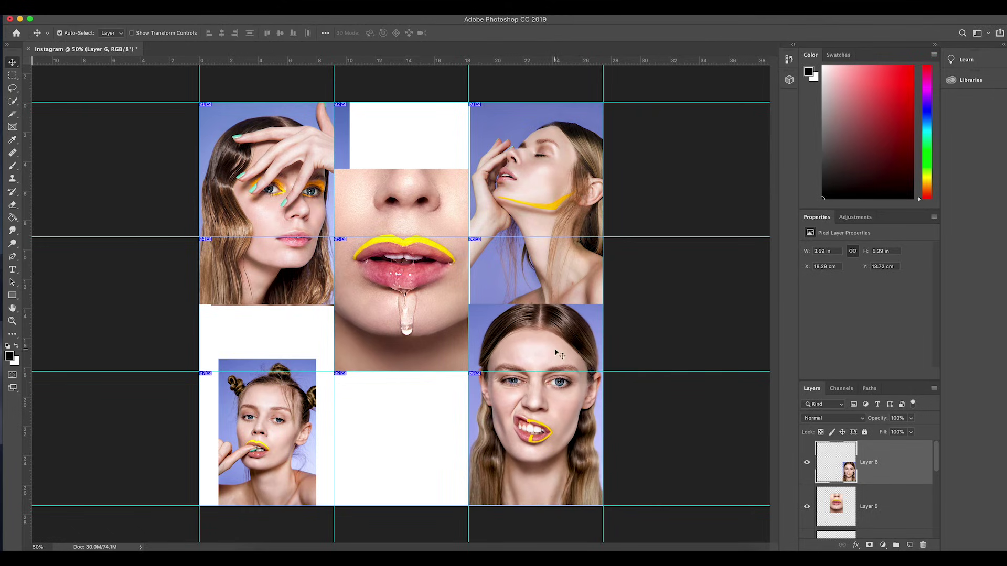
{"action": "mouse_move", "coordinate": [531, 261]}
{"action": "left_mouse_down"}
{"action": "mouse_move", "coordinate": [513, 261]}
{"action": "mouse_move", "coordinate": [529, 261]}
{"action": "left_mouse_up"}
Enlarge the hair-bun portrait to 149.30%, about 3.91 by 5.86 in, and fit it beneath the Layer 3 portrait in the left column
{"action": "left_click_drag", "start_coordinate": [277, 420], "coordinate": [276, 374]}
{"action": "key", "text": "super+t"}
{"action": "left_click_drag", "start_coordinate": [316, 460], "coordinate": [430, 563]}
{"action": "left_click_drag", "start_coordinate": [375, 335], "coordinate": [353, 260]}
{"action": "left_click_drag", "start_coordinate": [297, 309], "coordinate": [282, 353]}
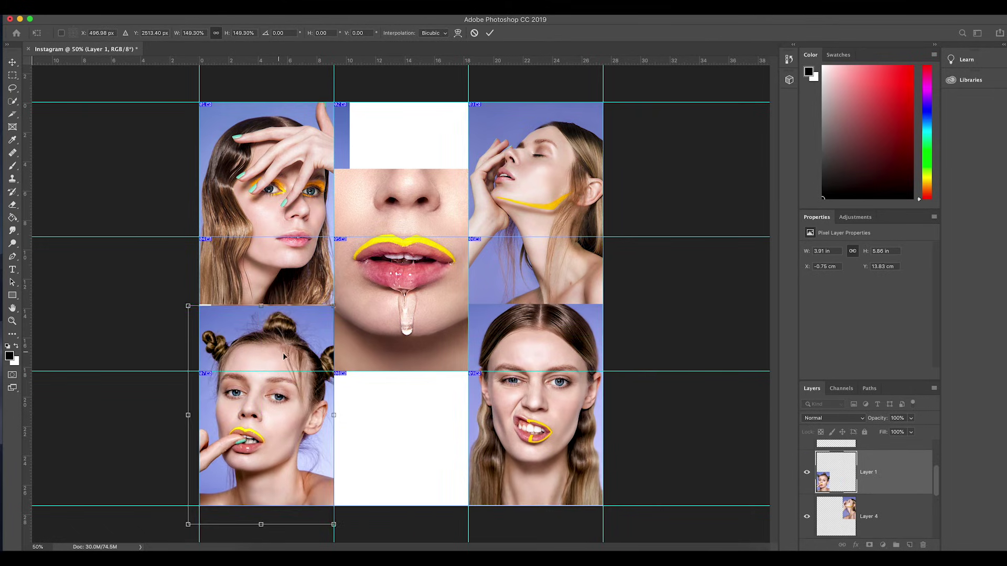
{"action": "key", "text": "Return"}
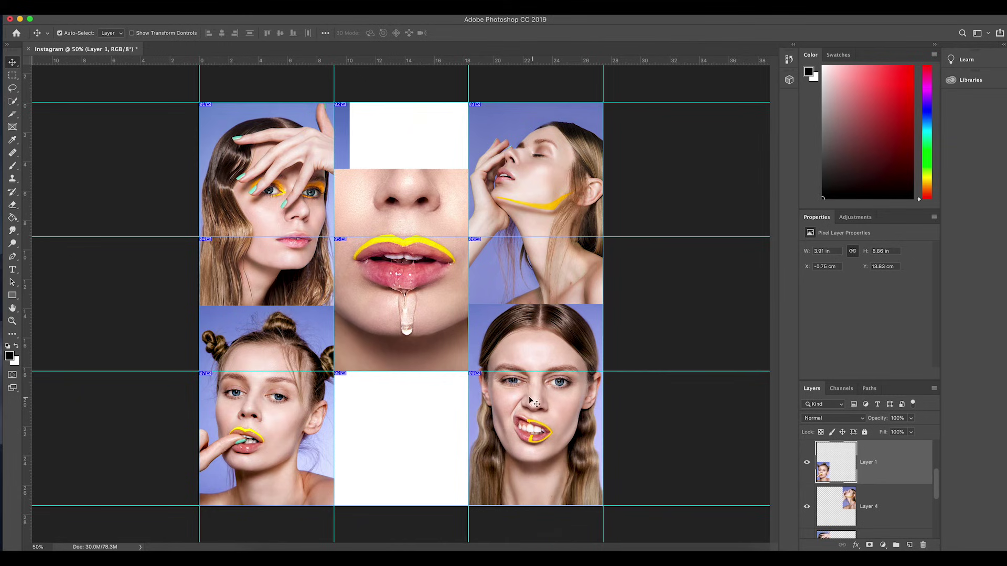
Start a Save for Web export of the collage and reduce the preview to 33.3% so the whole sliced grid fits
{"action": "left_click", "coordinate": [68, 16]}
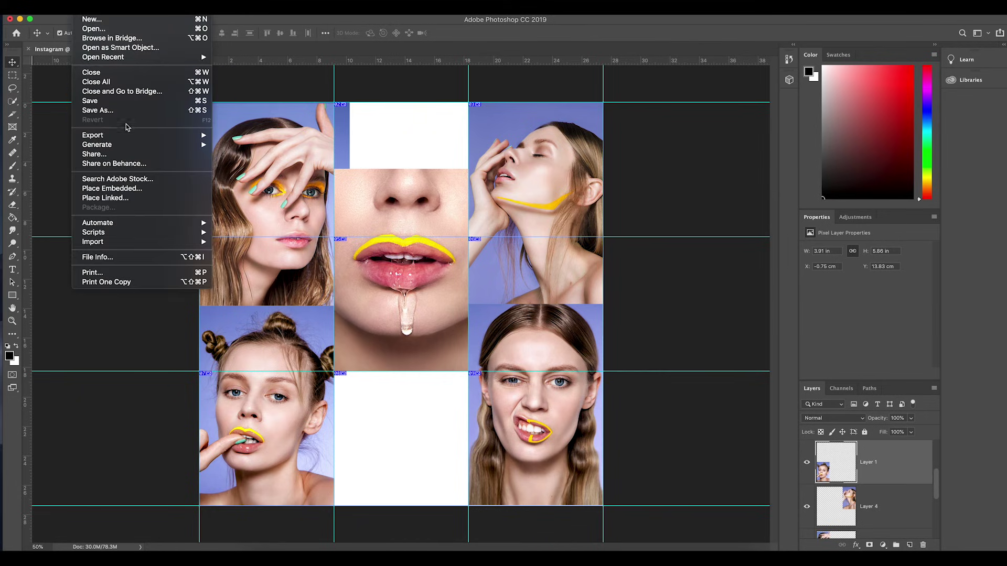
{"action": "mouse_move", "coordinate": [129, 137]}
{"action": "left_click", "coordinate": [285, 176]}
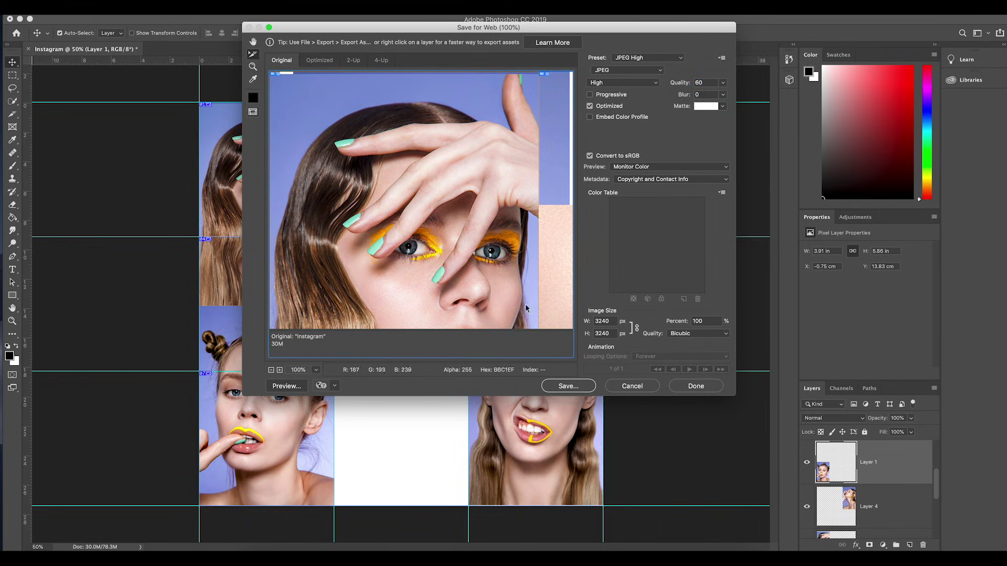
{"action": "left_click", "coordinate": [271, 370]}
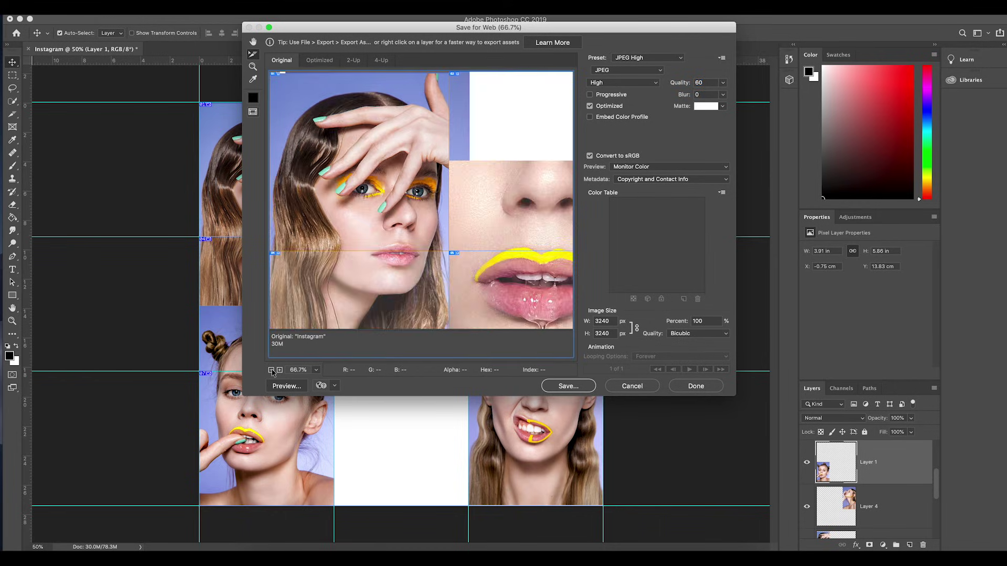
{"action": "left_click", "coordinate": [271, 370]}
{"action": "left_click", "coordinate": [272, 371]}
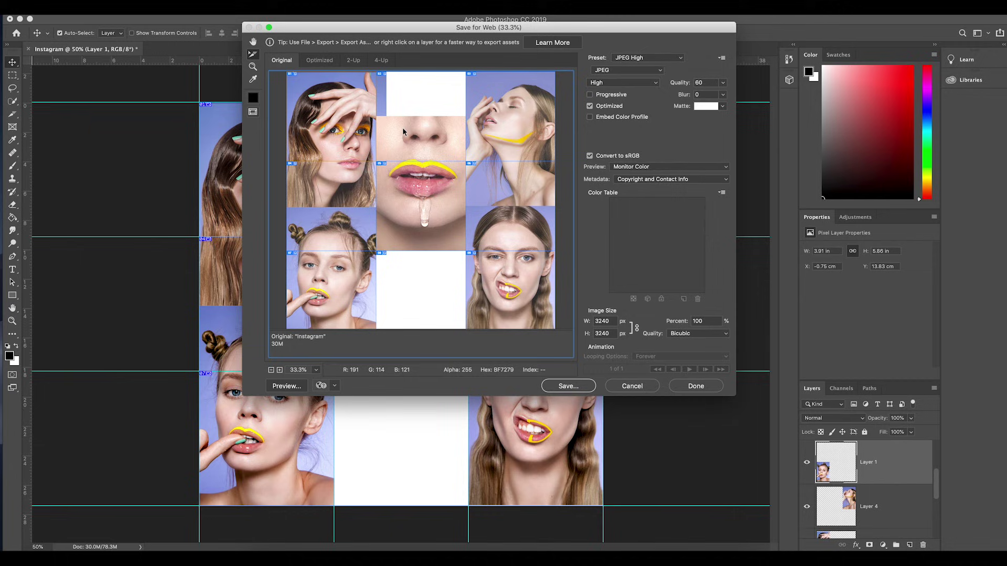